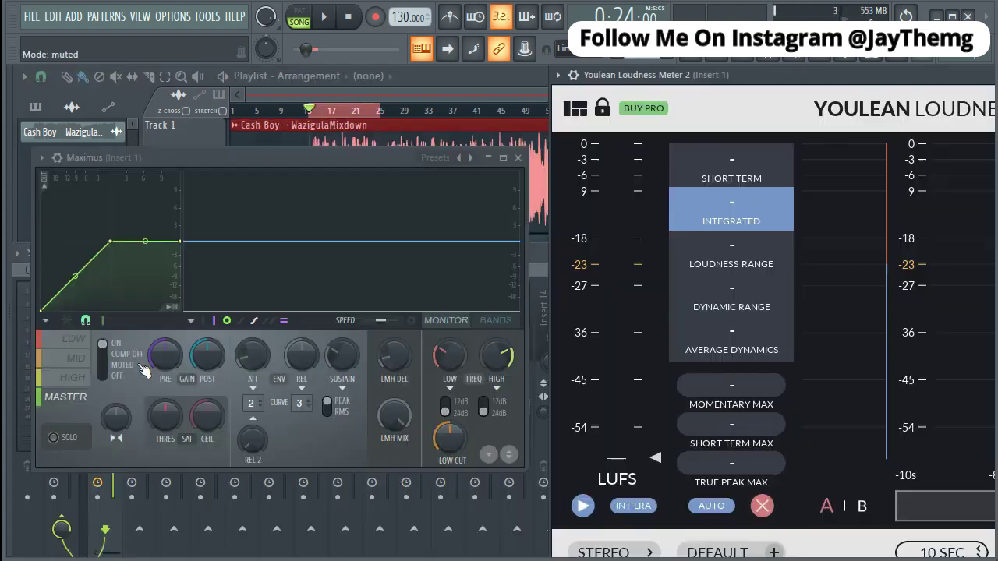
- Play the song and raise the master band's pre gain in Maximus
key("space")
left_click_drag(165, 354, 164, 329)
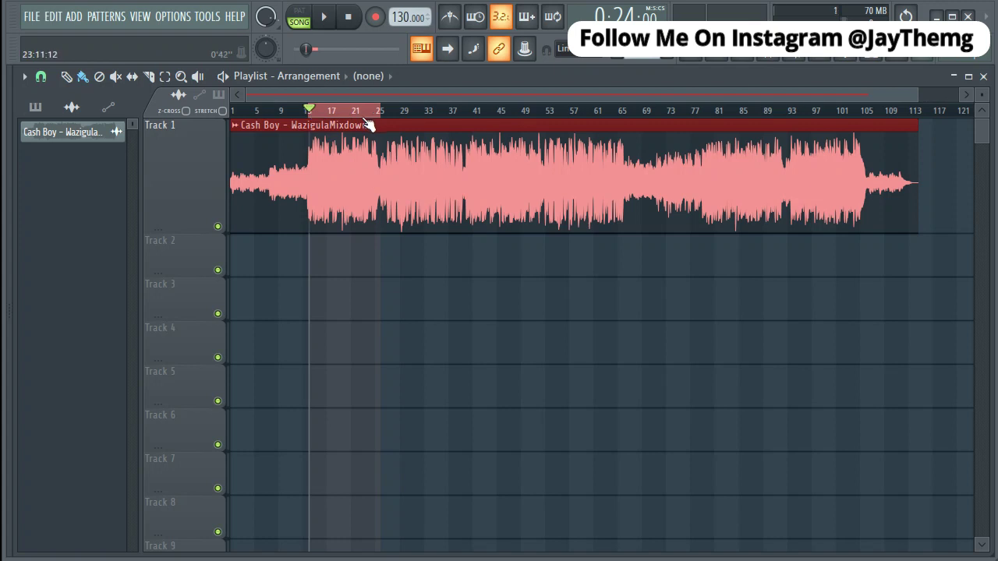
- Check which mixer track the Cash Boy audio clip is routed to in its channel settings
double_click(407, 160)
left_click_drag(427, 269, 465, 173)
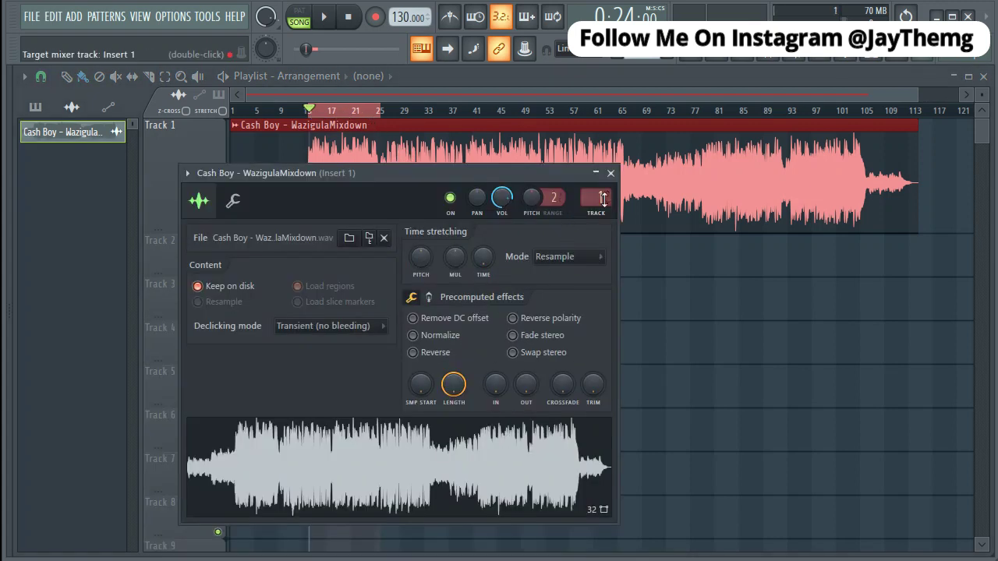
left_click(610, 172)
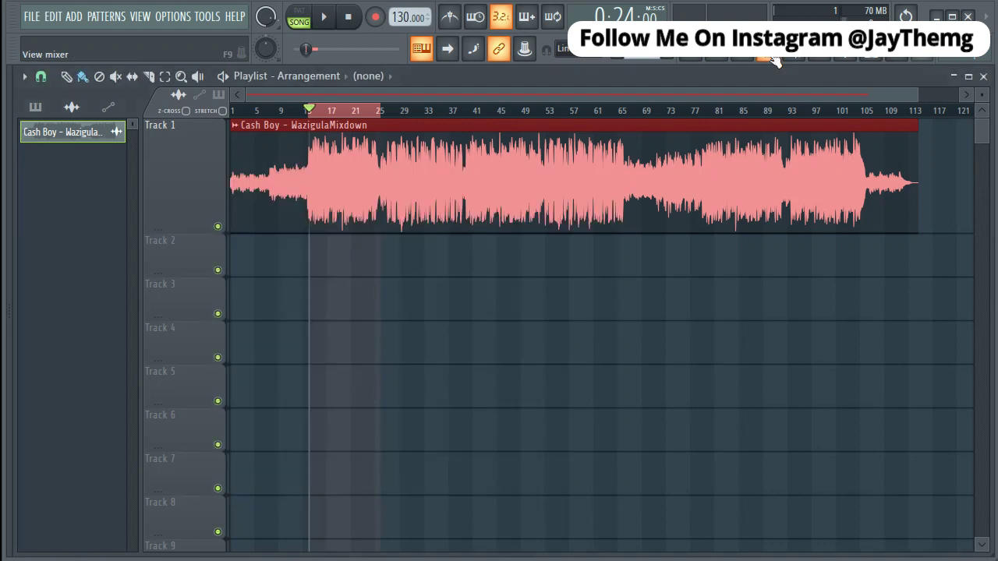
- Show the mixer and load Fruity Parametric EQ 2 in the first effect slot of Insert 1, with its editor maximized
left_click(772, 60)
left_click(828, 298)
left_click(508, 205)
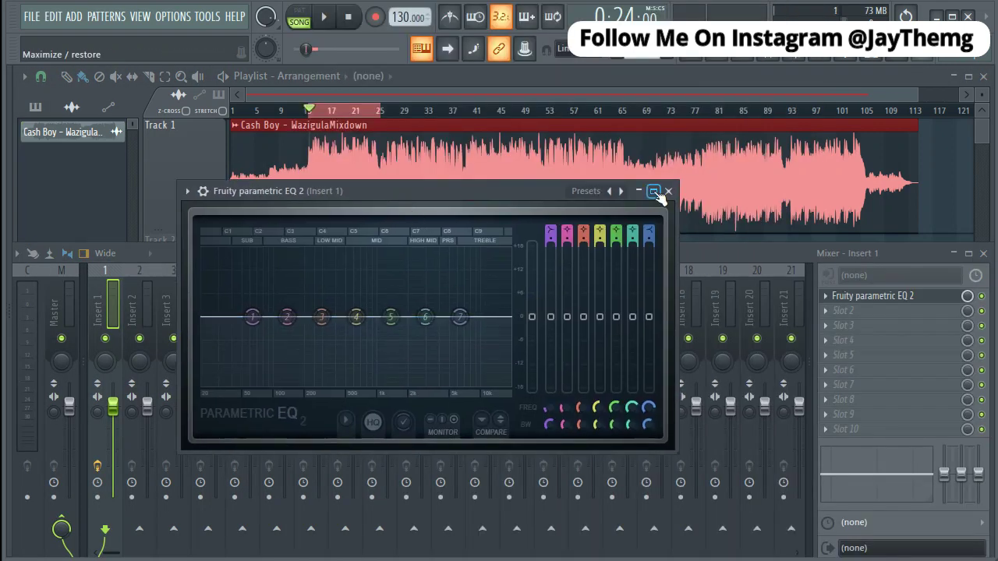
left_click(654, 191)
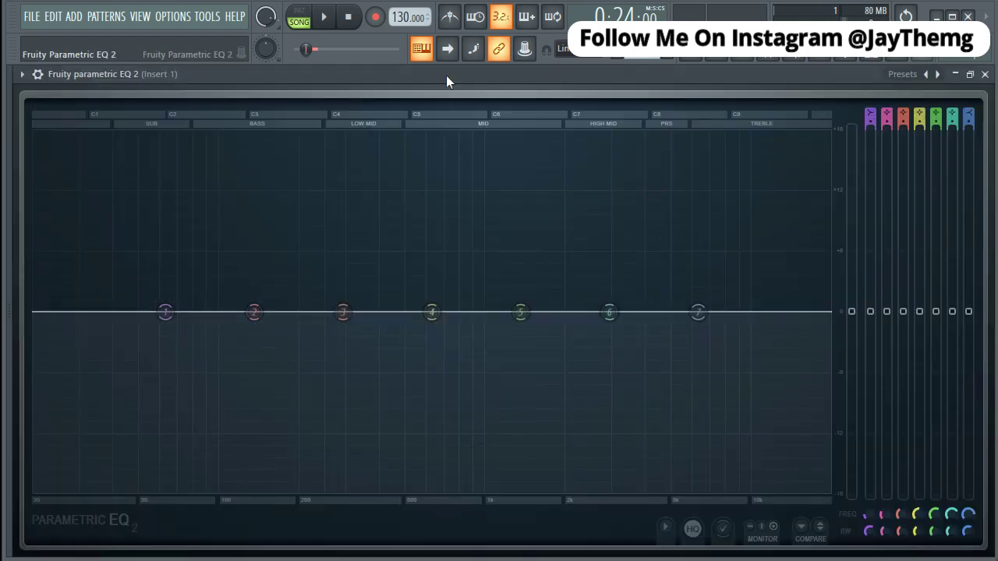
- Cut the lows slightly with EQ band 1 near 100 Hz, boost the highs with band 7 at about 4.7 kHz, and audition it
left_click_drag(165, 313, 226, 337)
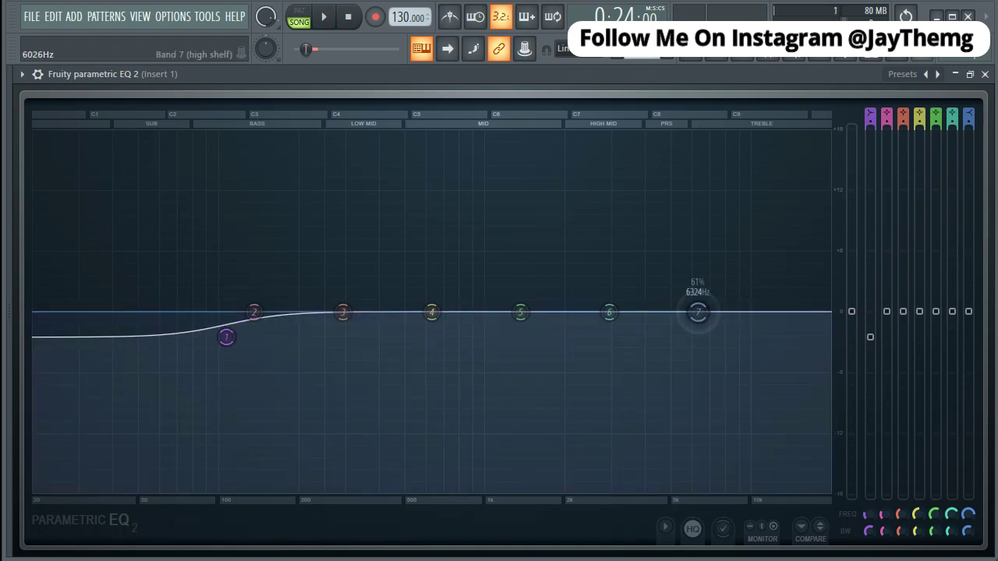
left_click_drag(697, 313, 663, 289)
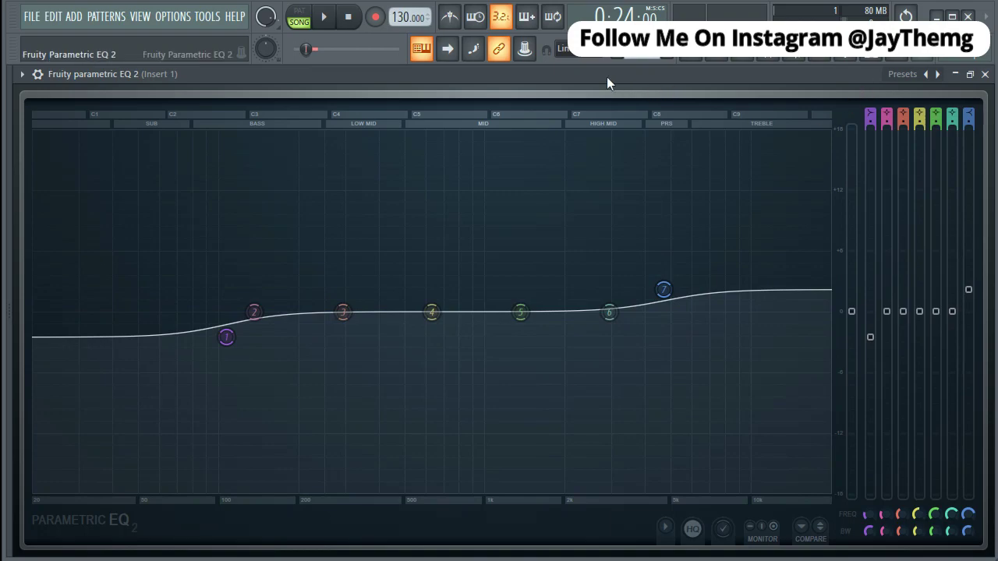
key("space")
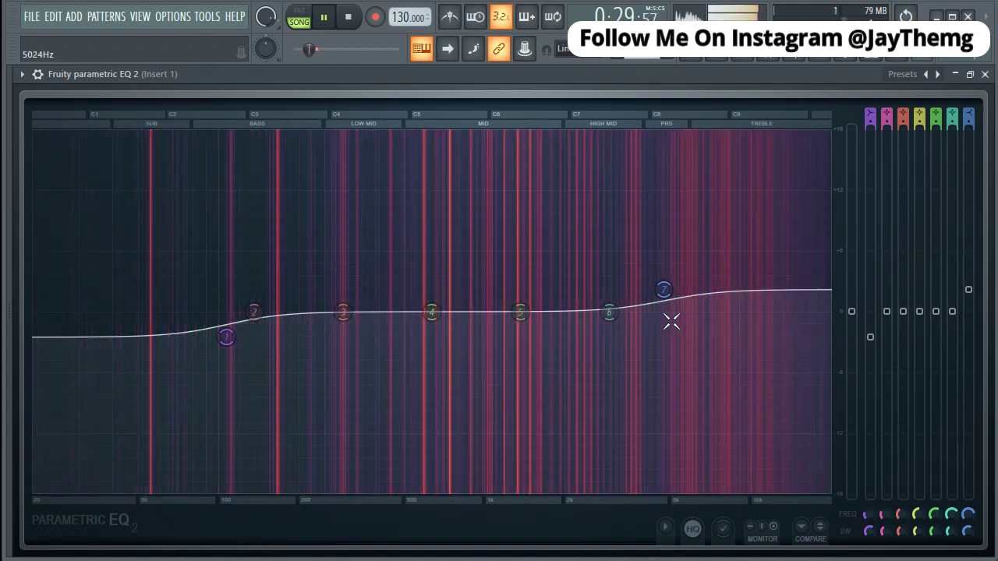
mouse_move(675, 324)
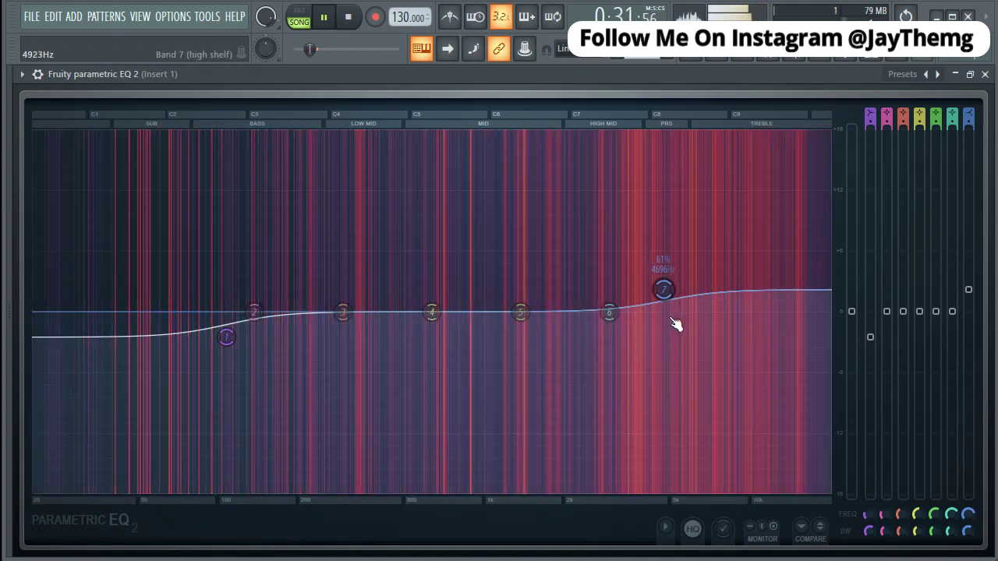
key("space")
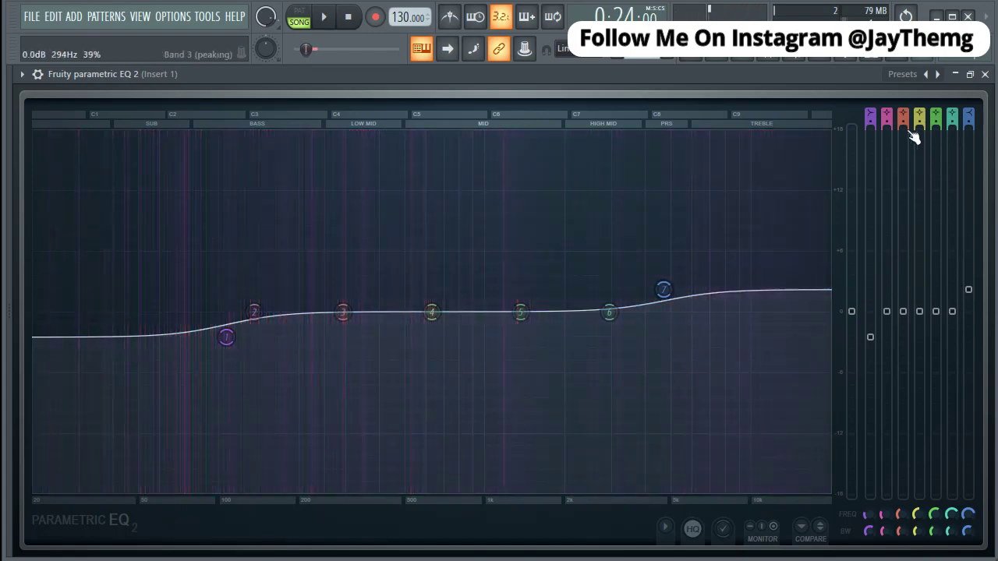
left_click(984, 75)
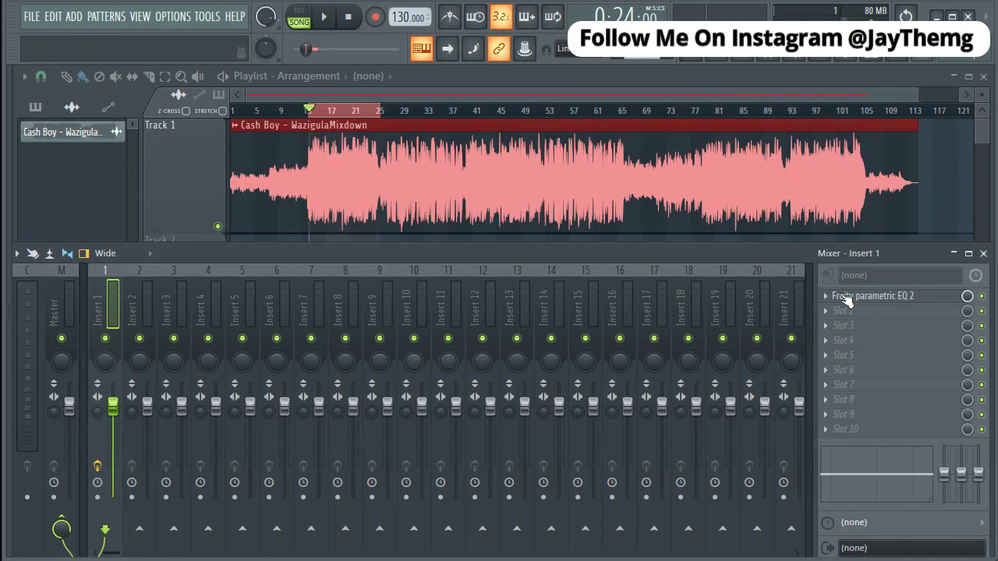
- Load Fruity Limiter in slot 2 of Insert 1 and position its window over the playlist
left_click(831, 316)
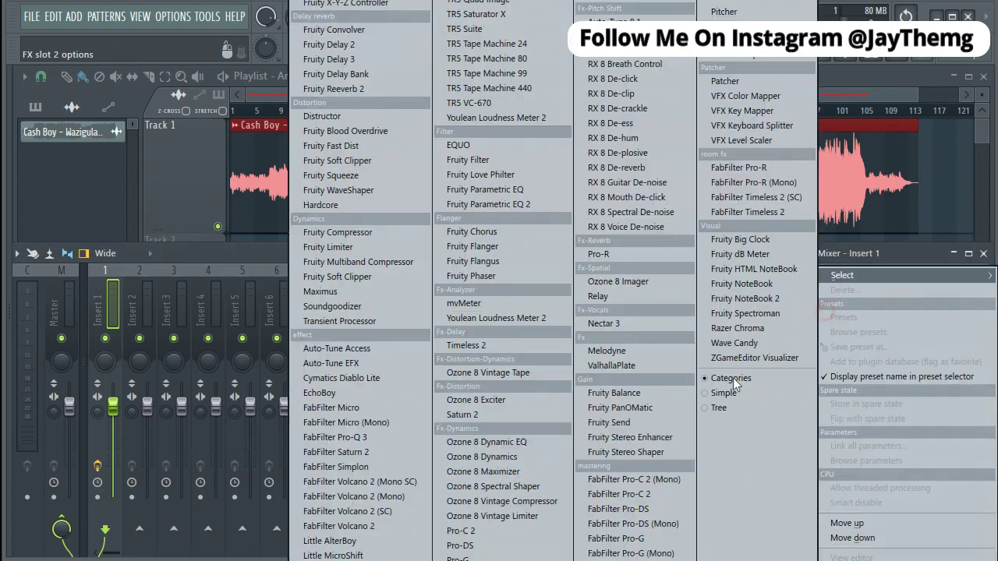
left_click(366, 248)
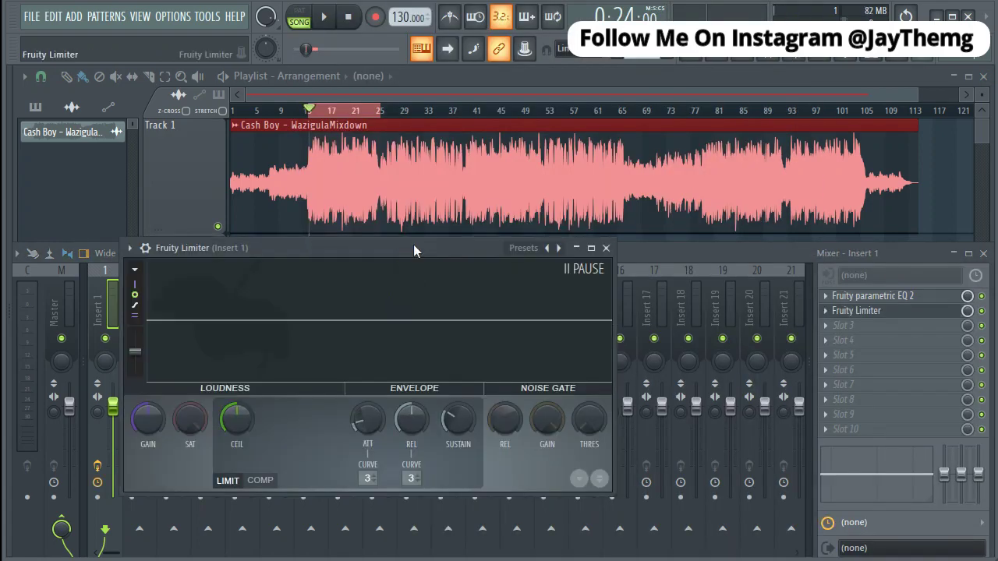
left_click_drag(413, 244, 503, 165)
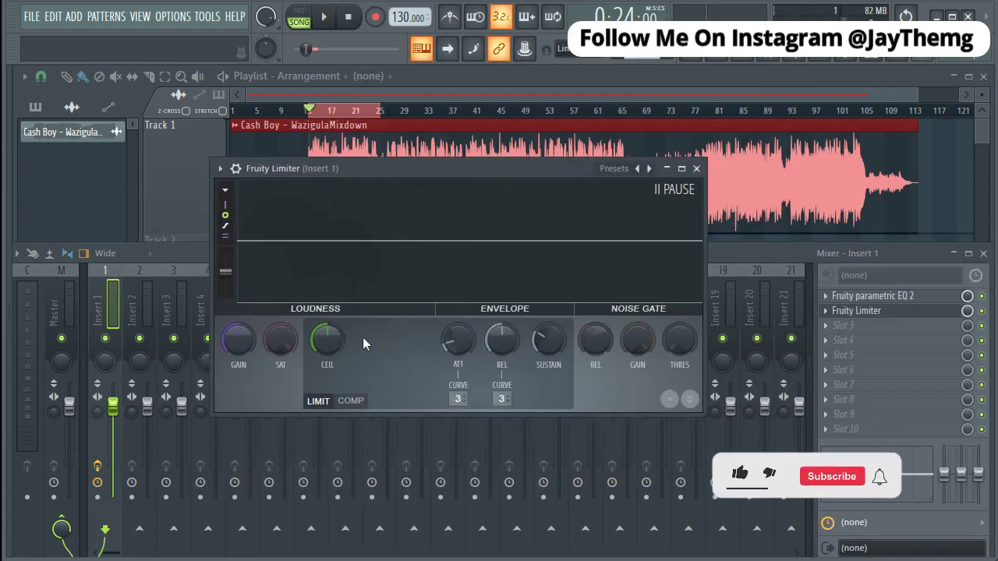
left_click_drag(412, 165, 417, 270)
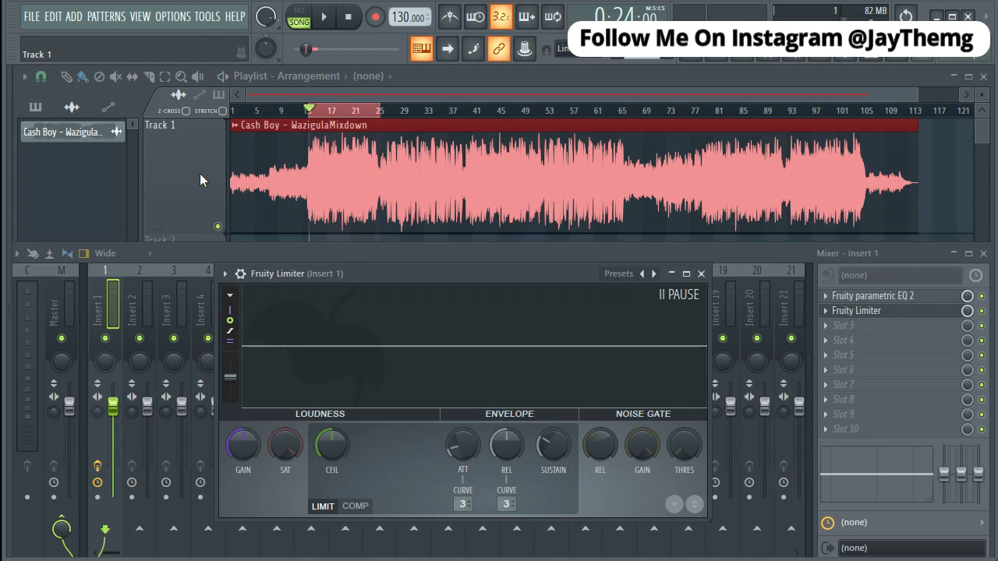
left_click_drag(566, 274, 526, 162)
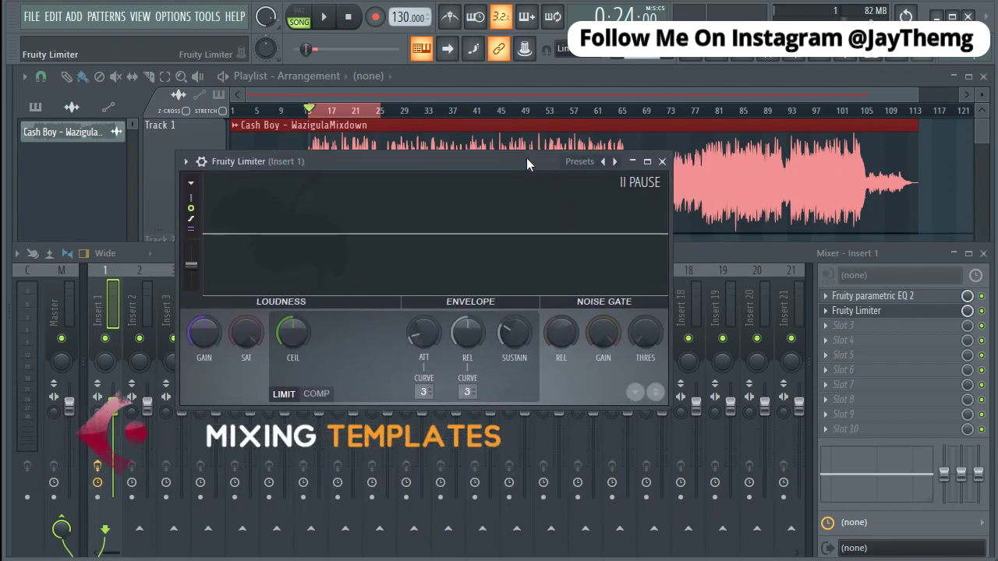
- Load mvMeter in slot 8 of Insert 1 and play the song to measure its peak level
left_click(831, 406)
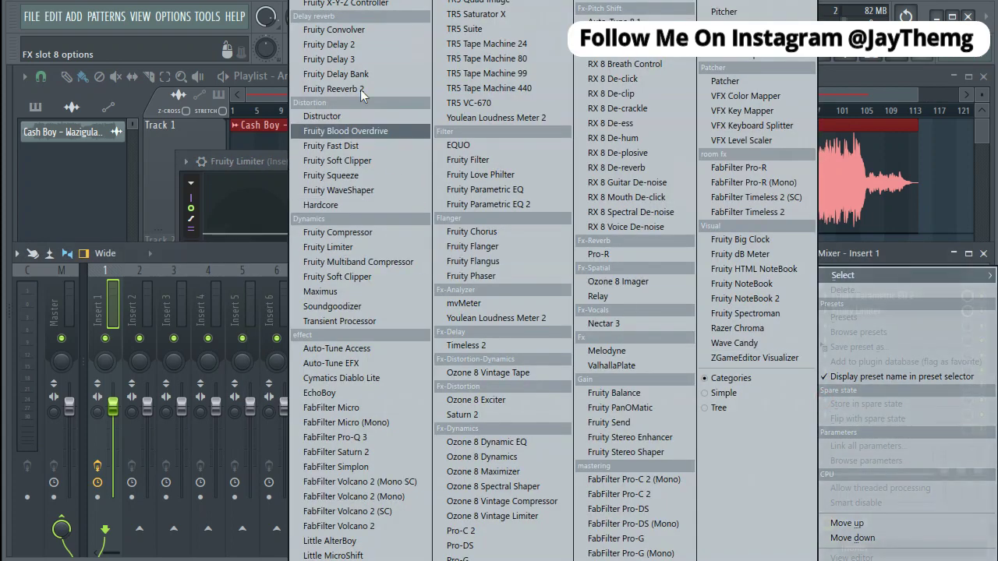
left_click(464, 304)
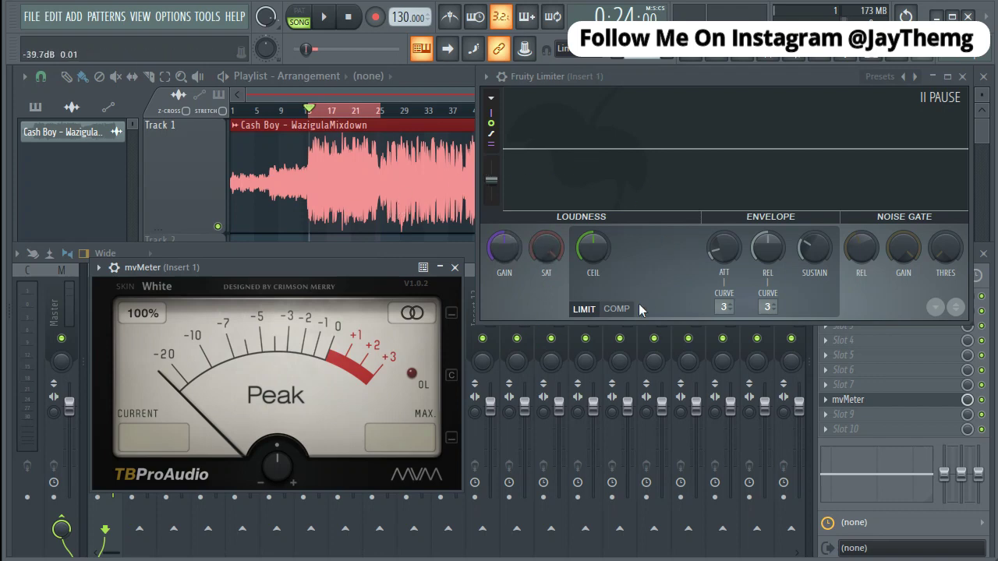
key("space")
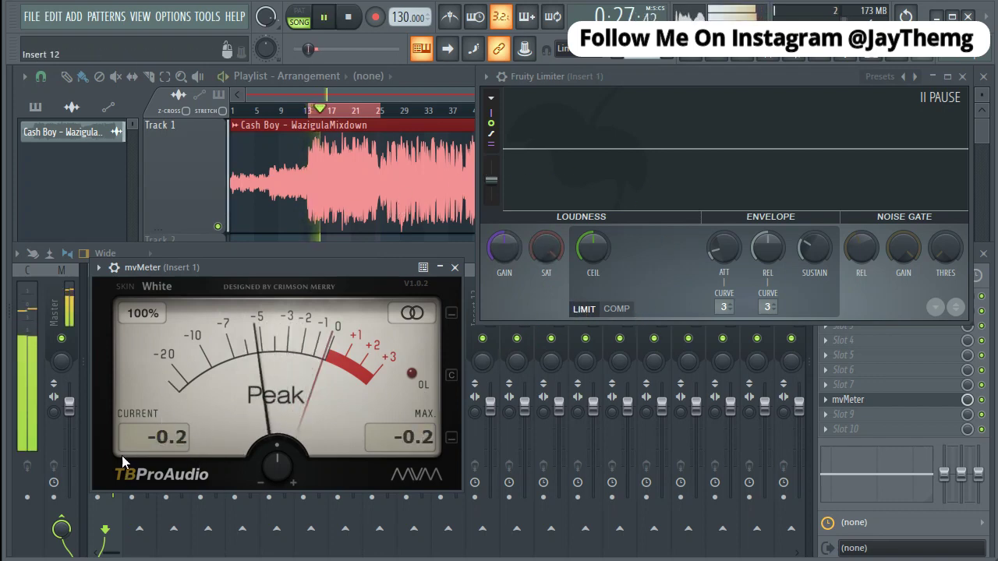
key("space")
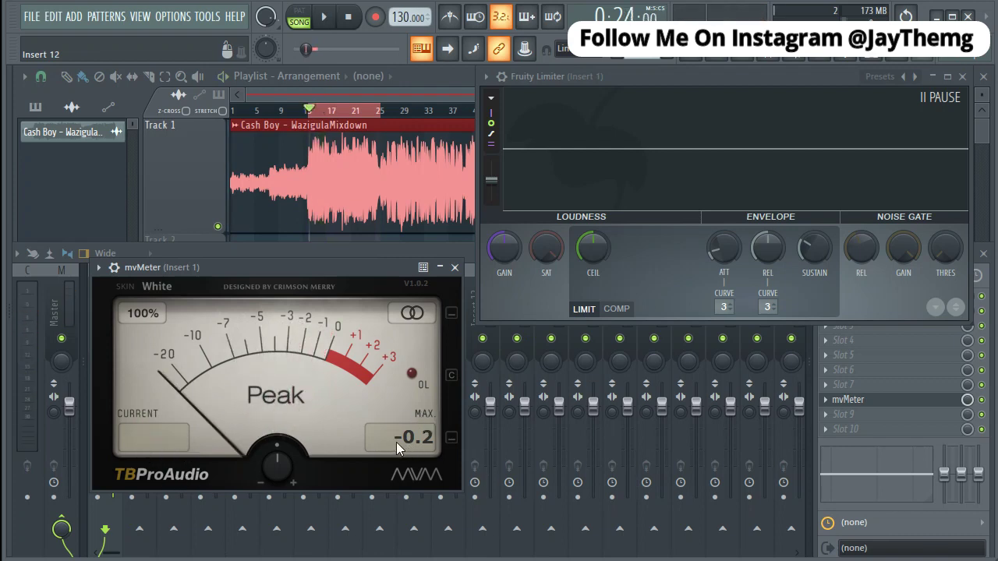
- Adjust the Fruity Limiter ceiling during playback until mvMeter peaks at about -3 dB, resetting the meter's maximum reading
left_click_drag(702, 76, 692, 117)
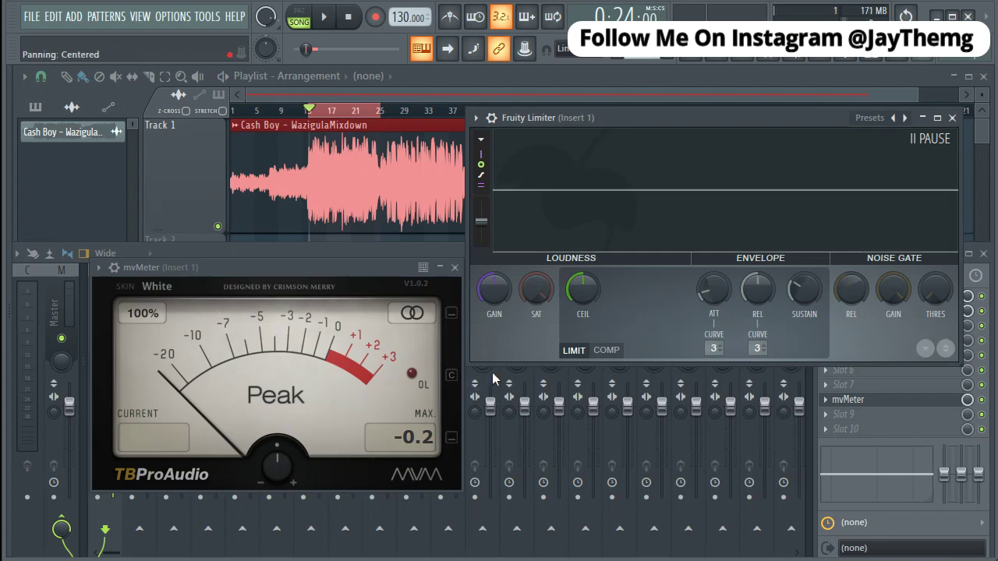
key("space")
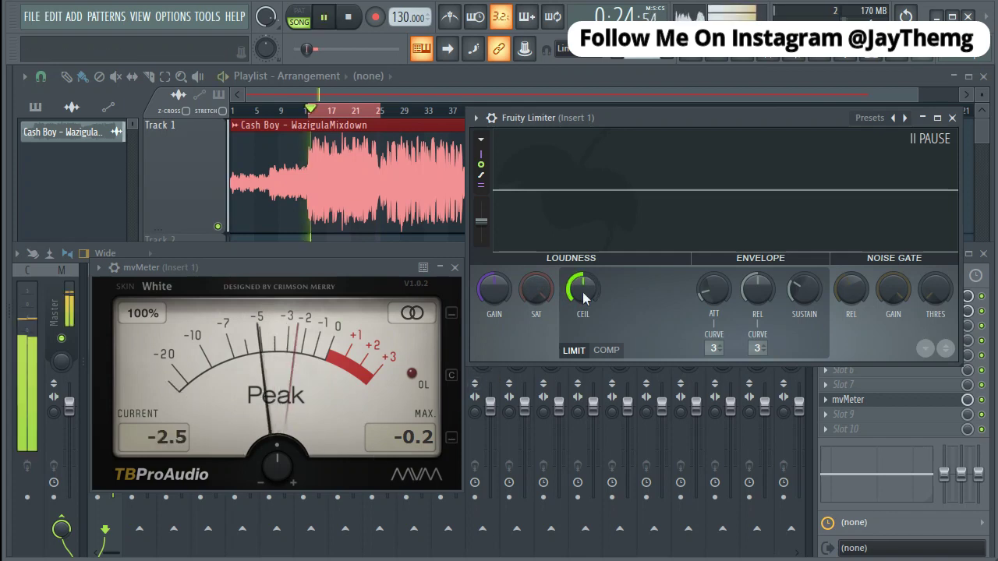
left_click_drag(582, 291, 582, 327)
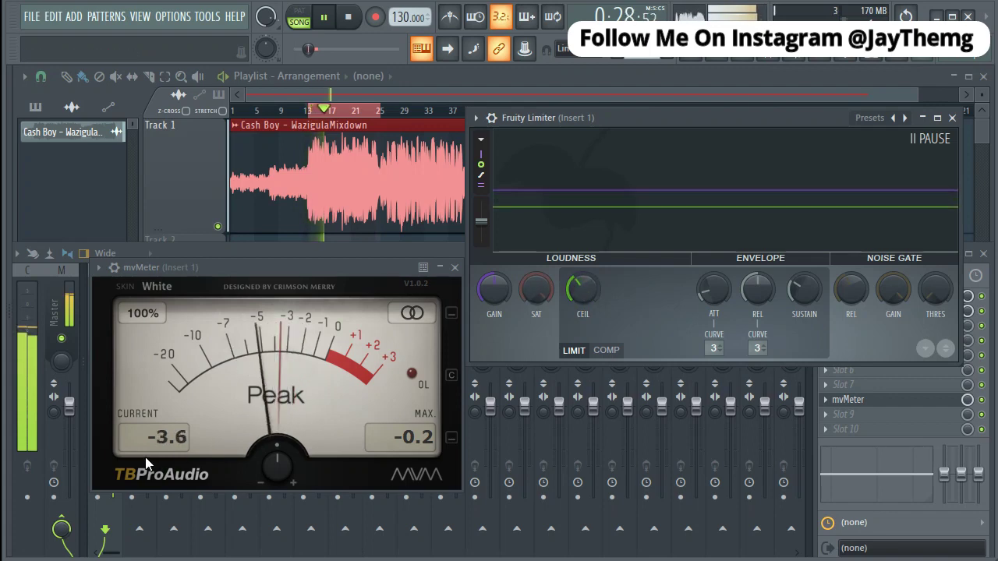
mouse_move(579, 290)
left_mouse_down()
mouse_move(578, 303)
mouse_move(578, 285)
left_mouse_up()
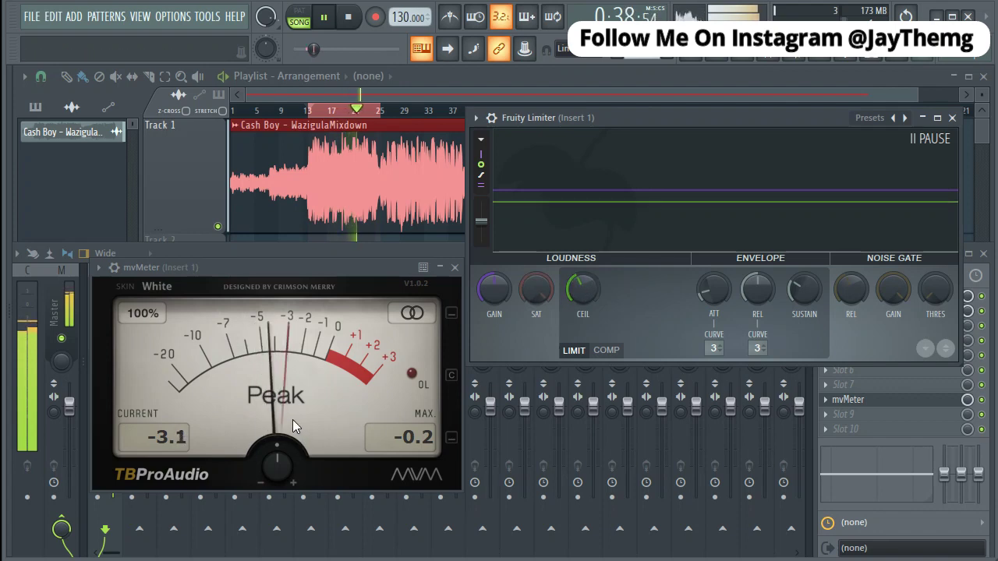
left_click(426, 440)
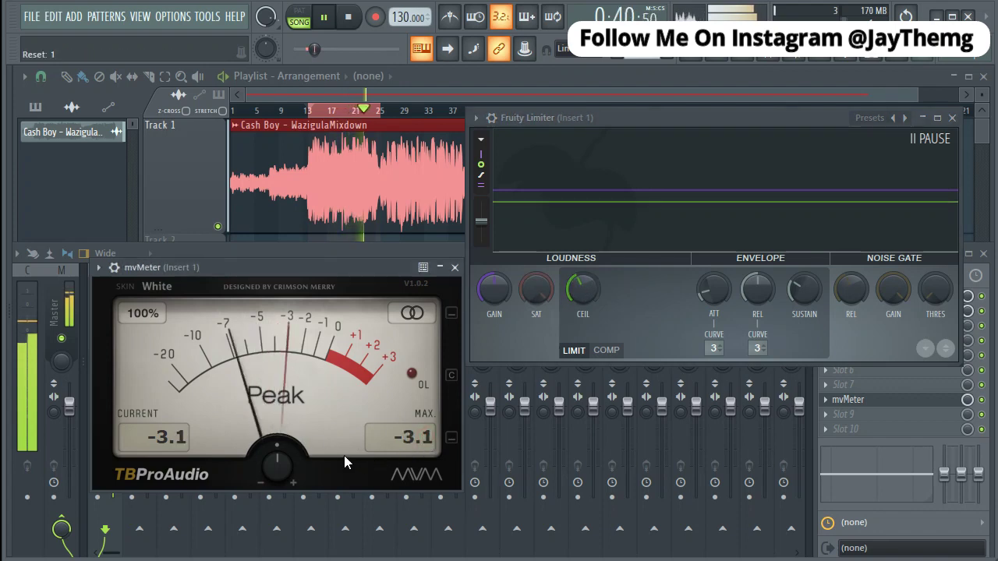
key("space")
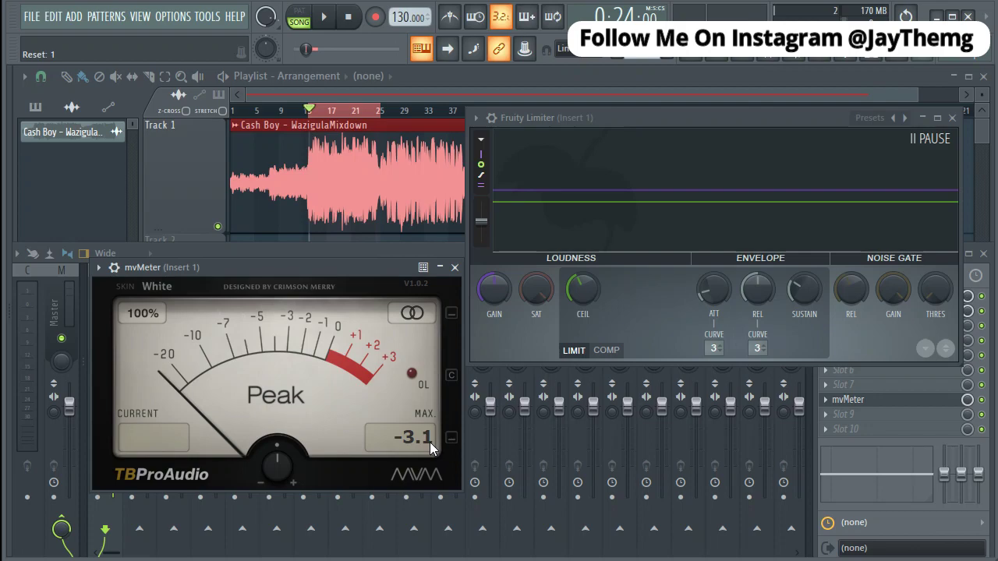
- Load Maximus in slot 3 of Insert 1 and move its window clear of the effect slots
left_click(848, 343)
left_click(825, 325)
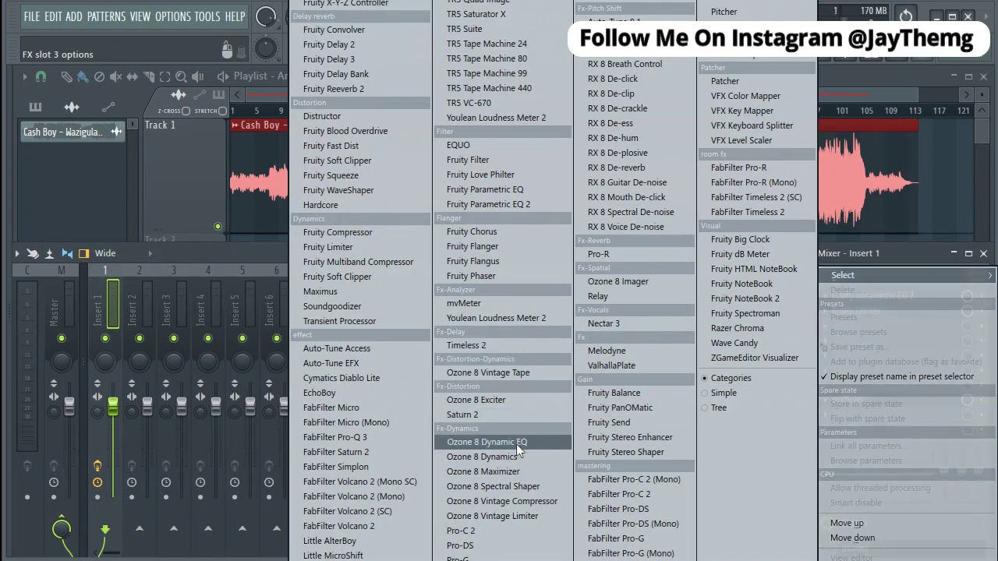
left_click(374, 291)
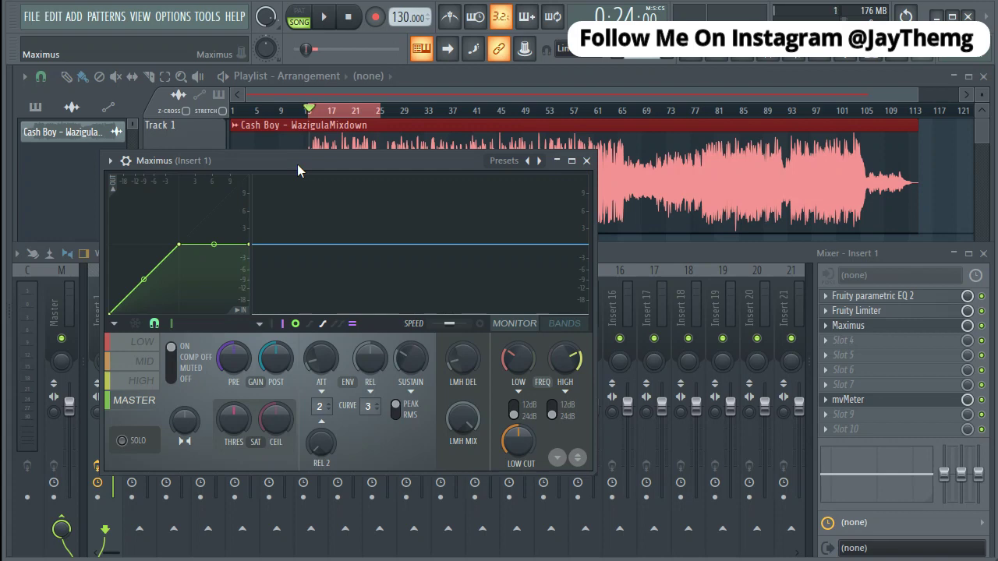
left_click_drag(297, 164, 258, 173)
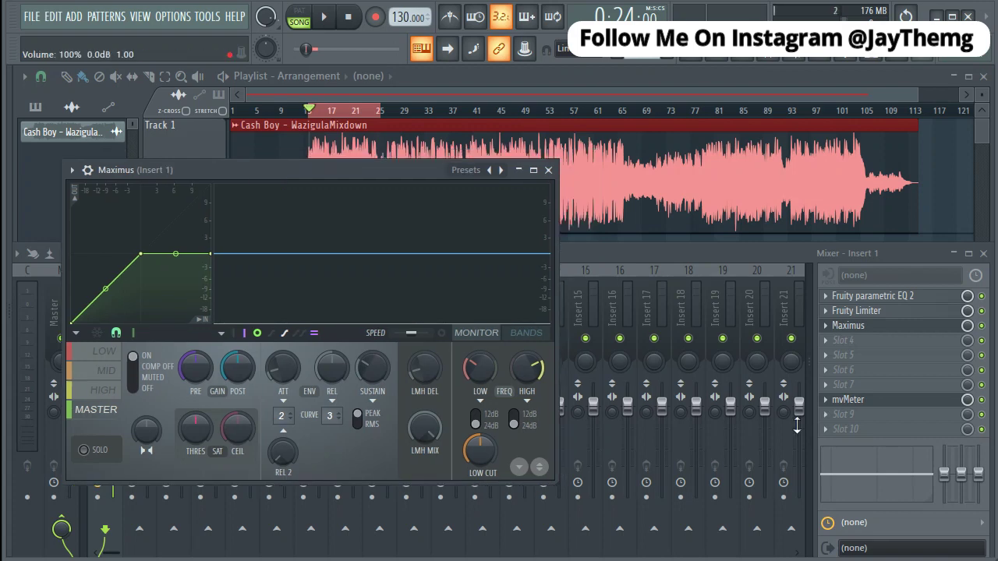
- Load Youlean Loudness Meter 2 in slot 7 of Insert 1 and arrange it beside Maximus
left_click(846, 384)
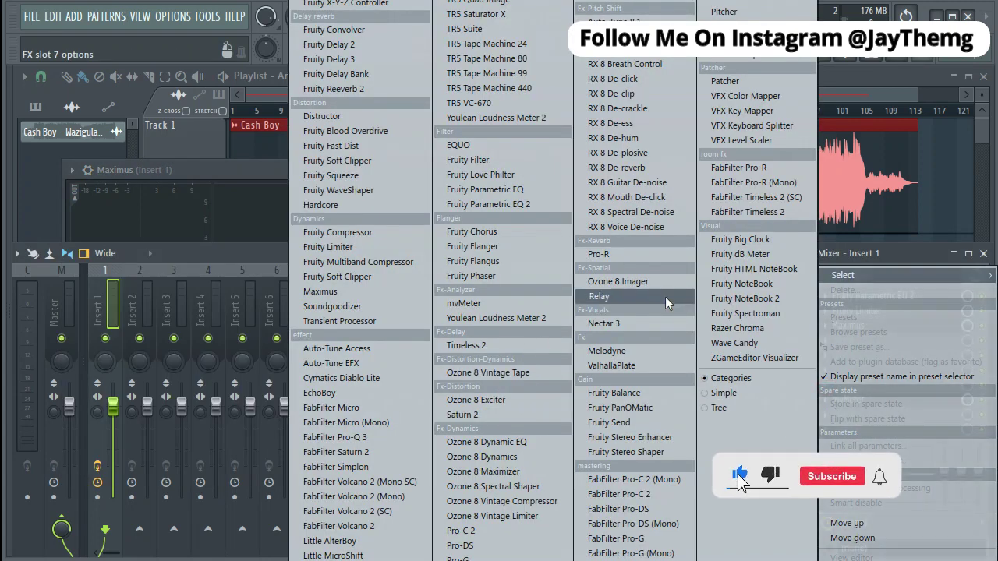
left_click(495, 118)
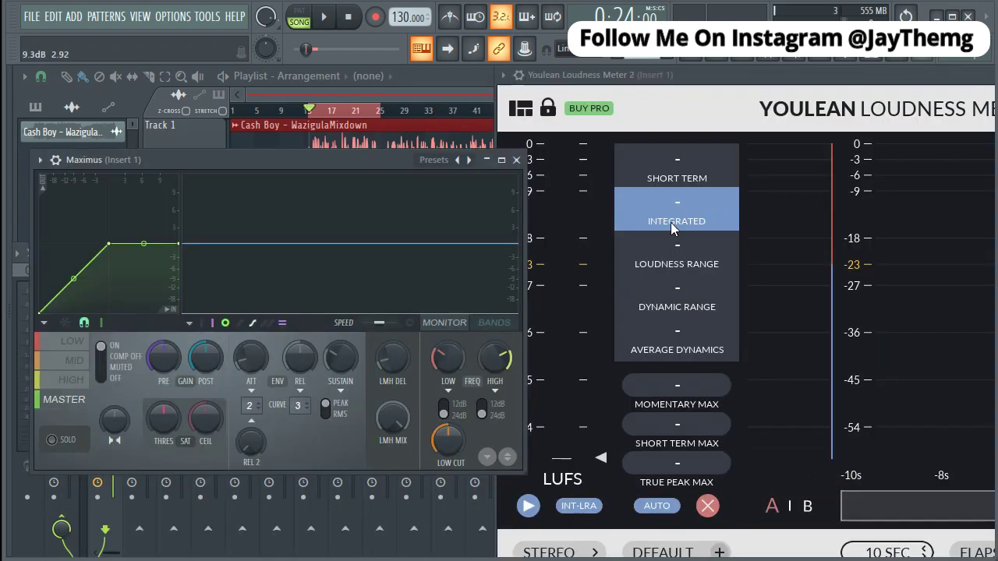
left_click_drag(234, 159, 236, 157)
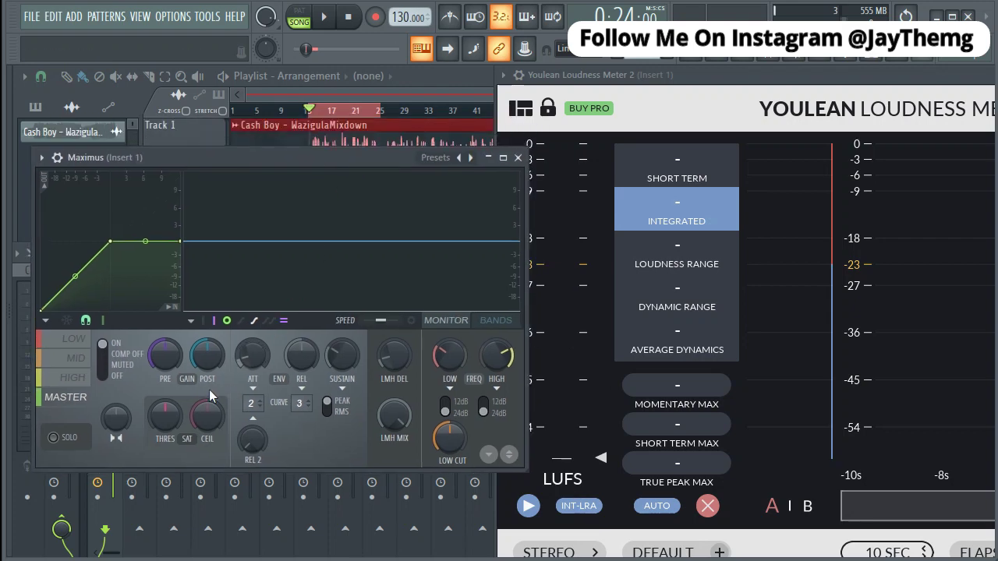
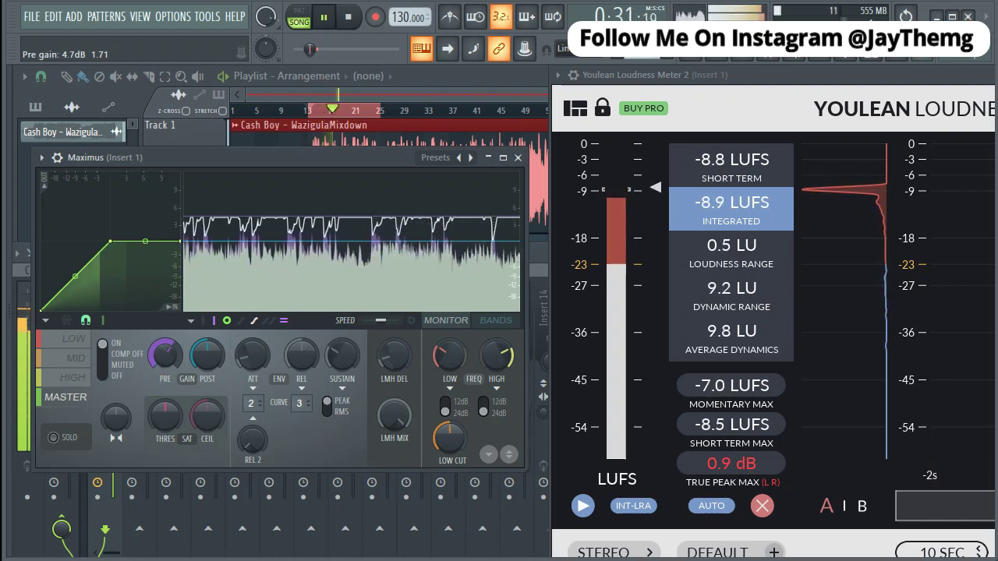
- Reduce the Maximus master band's pre gain to 3.4 dB while monitoring the integrated loudness during playback
scroll(157, 365, "down", 3)
scroll(157, 365, "down", 1)
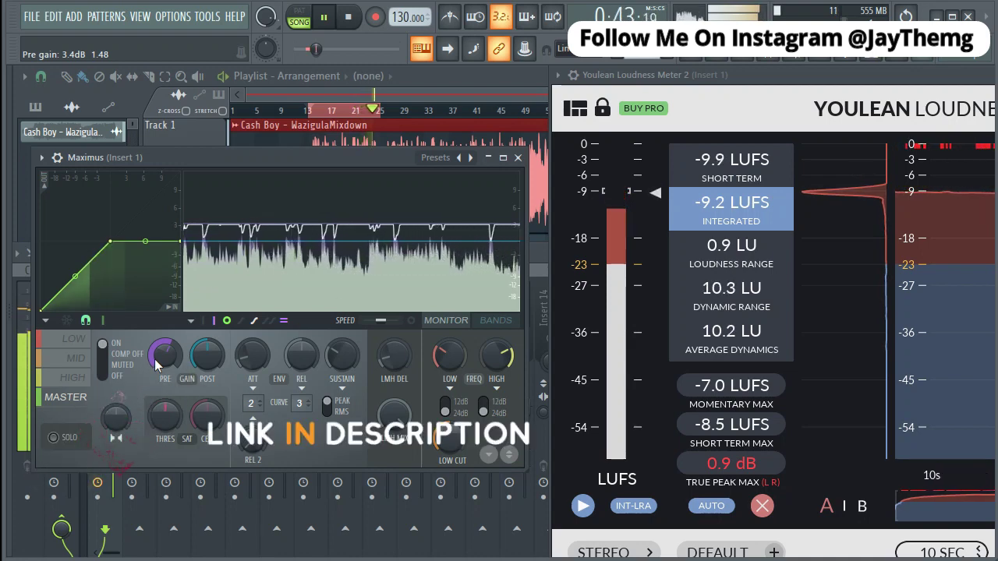
key("space")
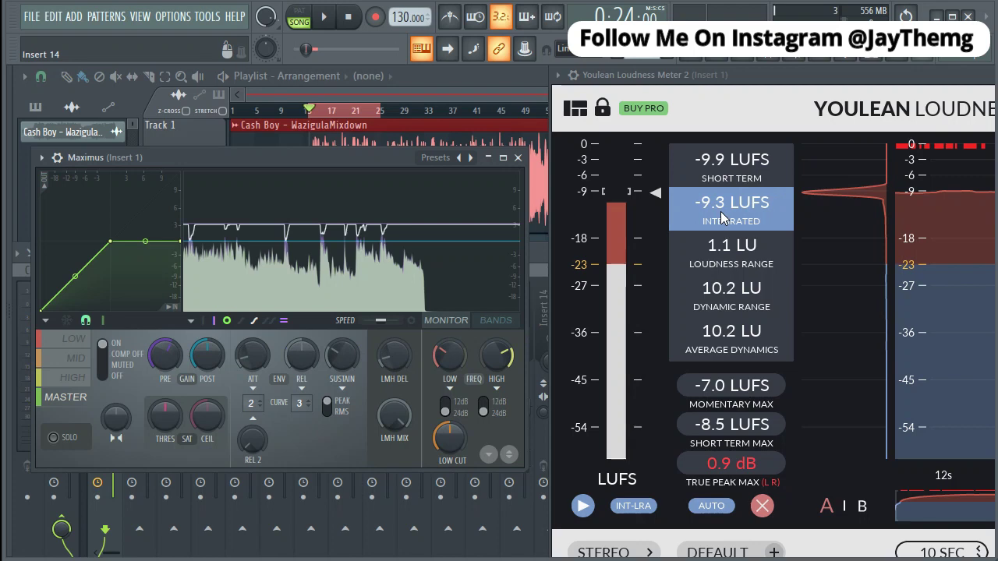
left_click_drag(273, 157, 278, 97)
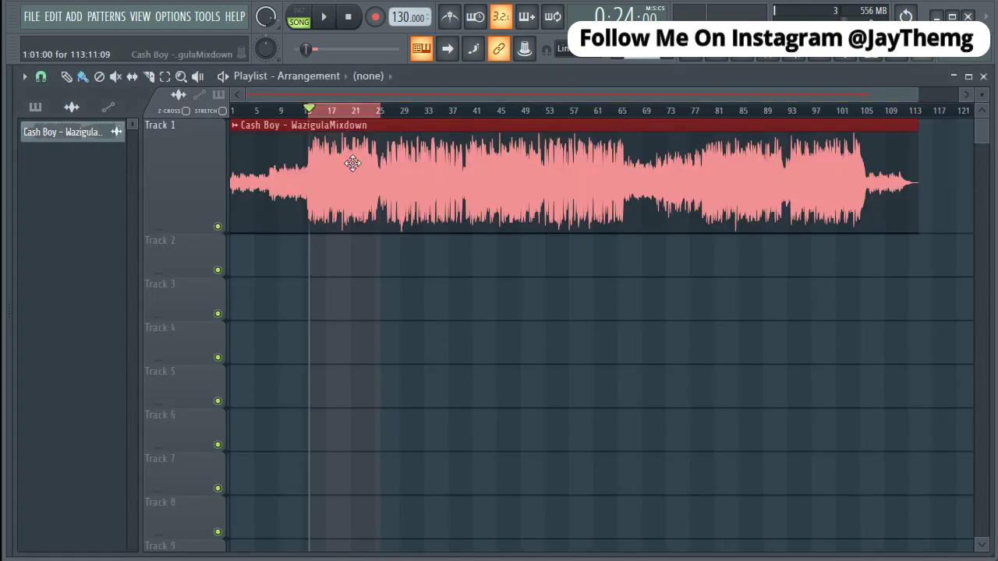
- Select the whole song and set the Master export to include MP3 alongside WAV, with split mixer tracks turned off
key("ctrl+a")
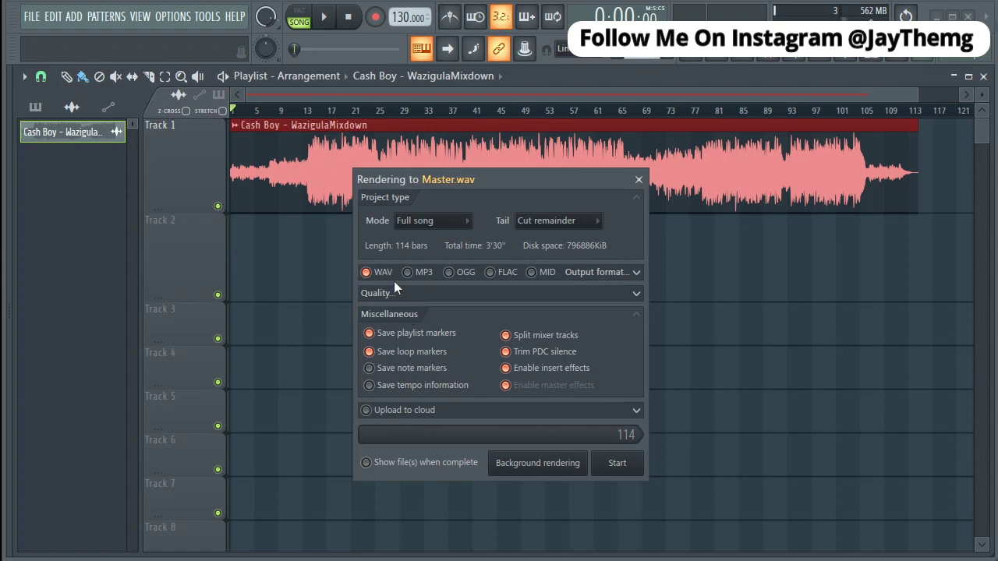
left_click(413, 277)
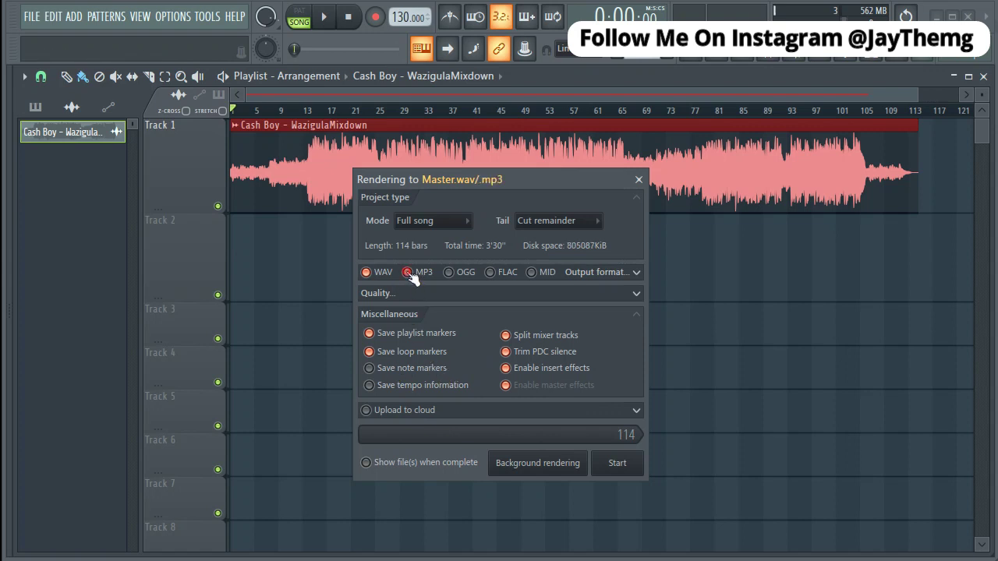
left_click(505, 336)
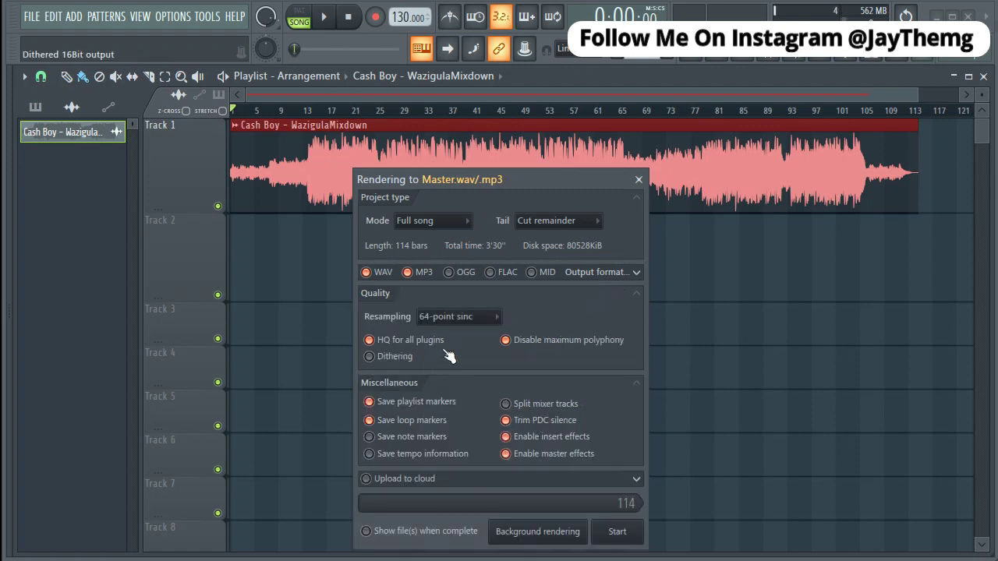
- Open the resampling choices in the export's quality settings
left_click(442, 295)
left_click(485, 316)
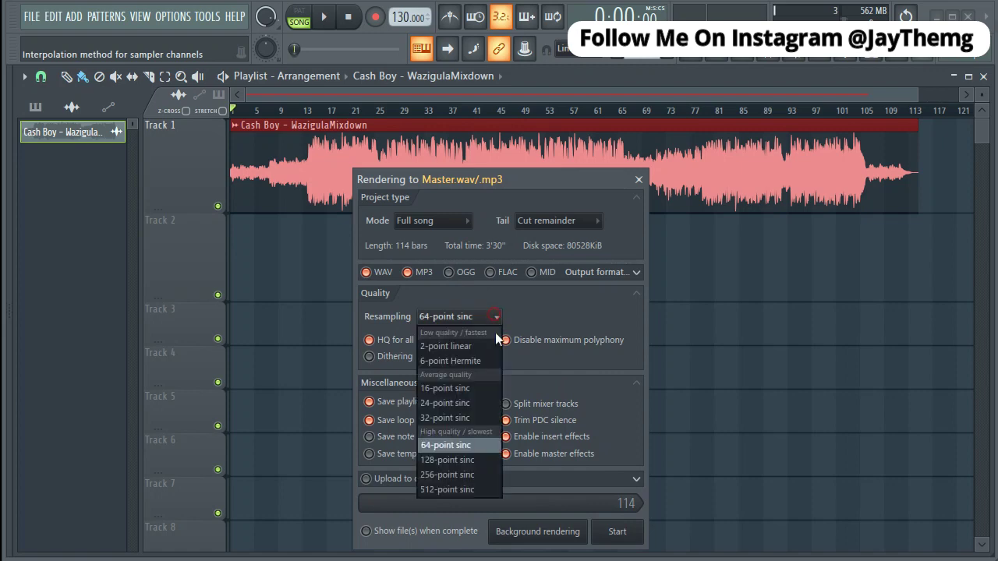